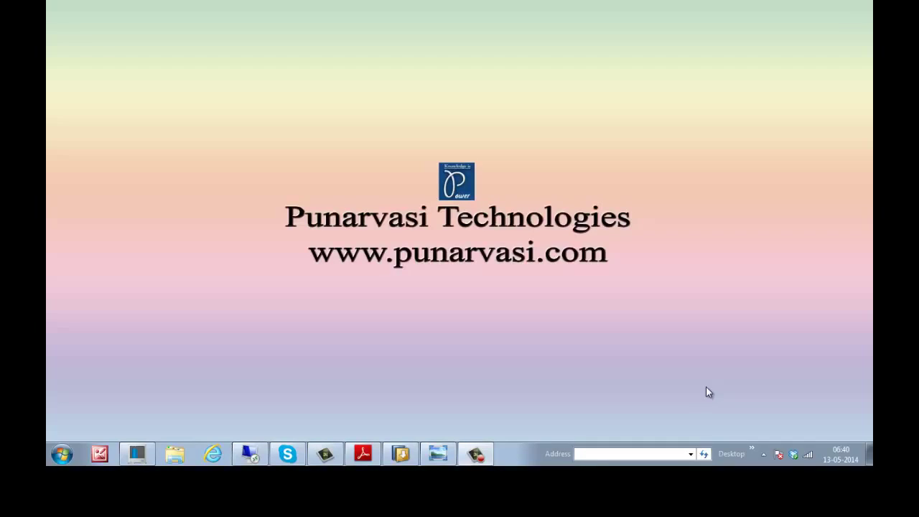
Bring back the System_Lanscape_intro diagram showing the 1-, 2- and 3-system landscapes in Windows Photo Viewer.
left_click(437, 453)
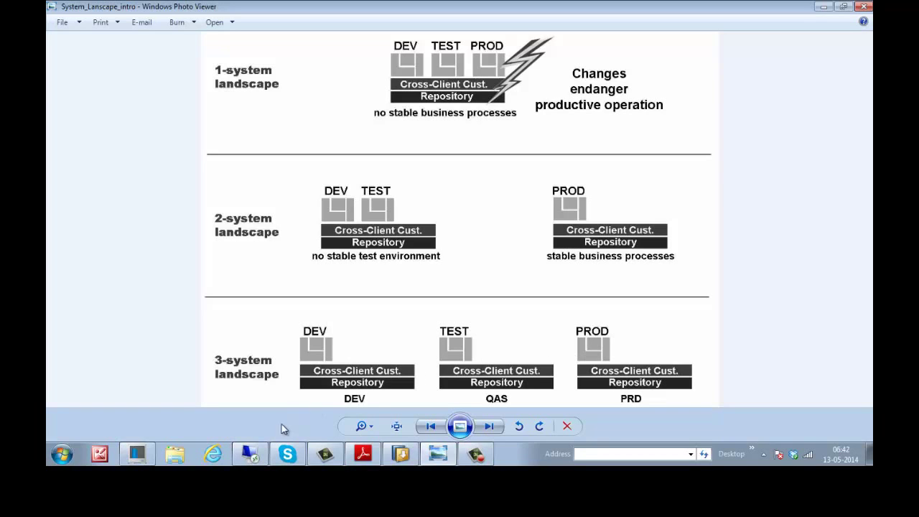
Minimize the SAP Easy Access, SAP Logon and TMS windows and restore the SAP Management Console.
left_click(250, 453)
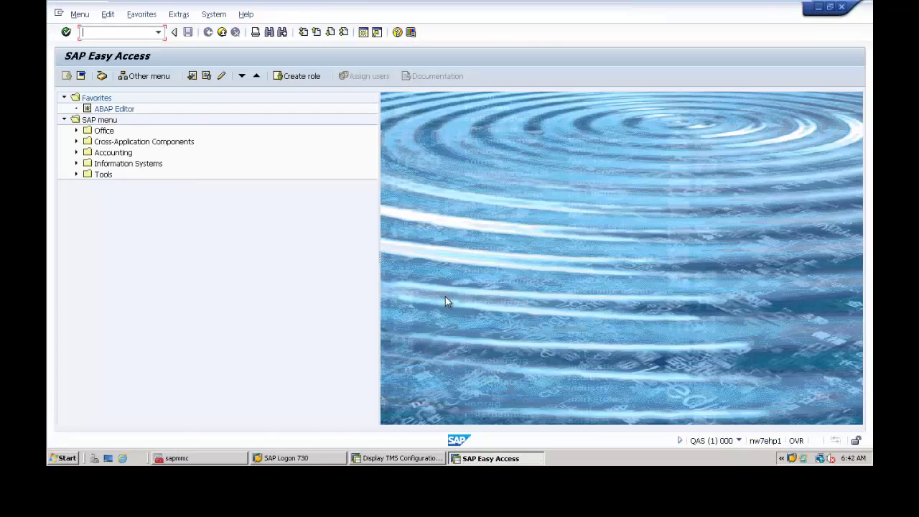
left_click(492, 461)
left_click(305, 461)
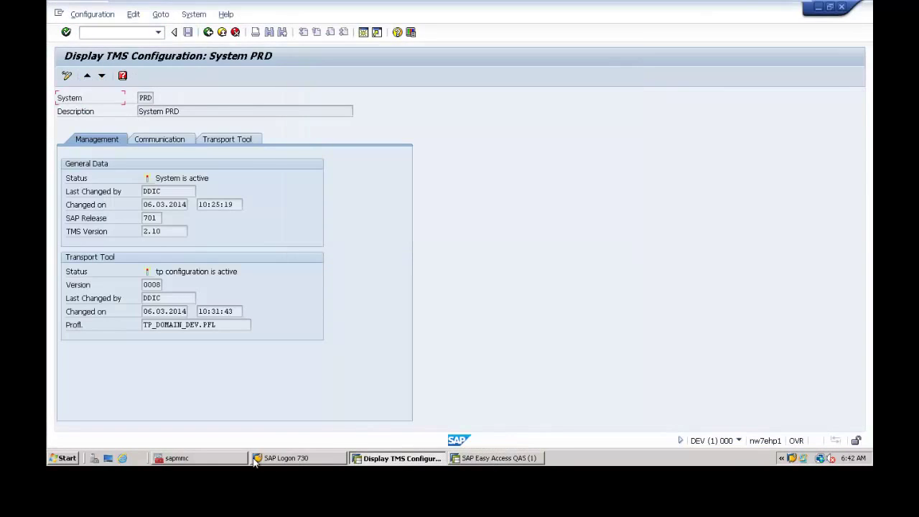
left_click(370, 458)
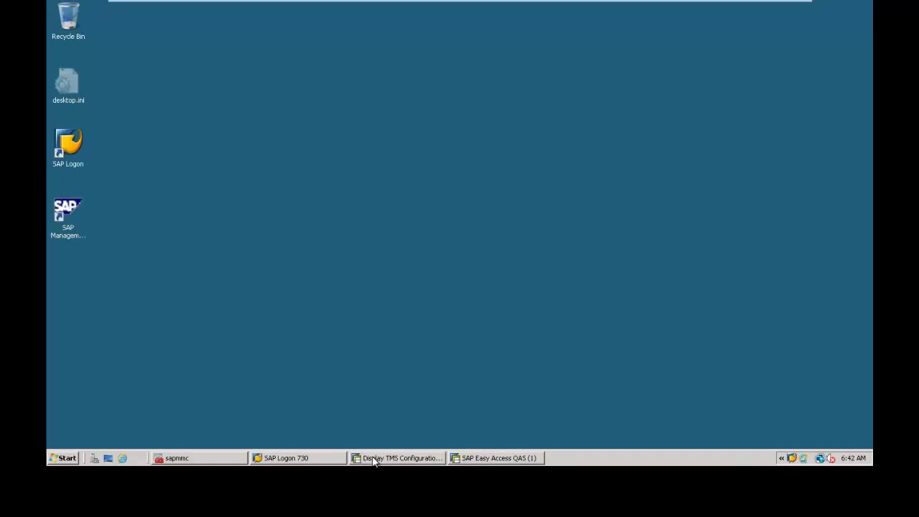
left_click(207, 458)
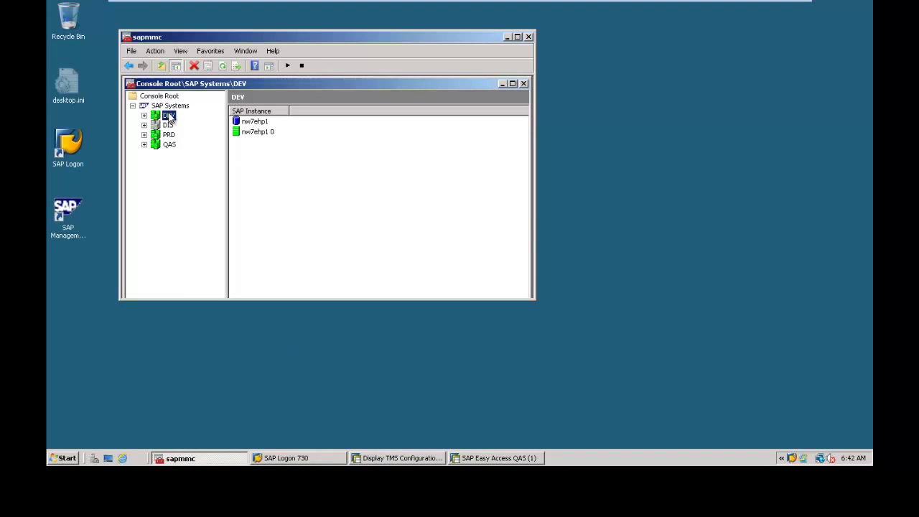
Review the instances of the QAS, PRD and DEV systems, ending on DEV's two instances.
left_click(161, 148)
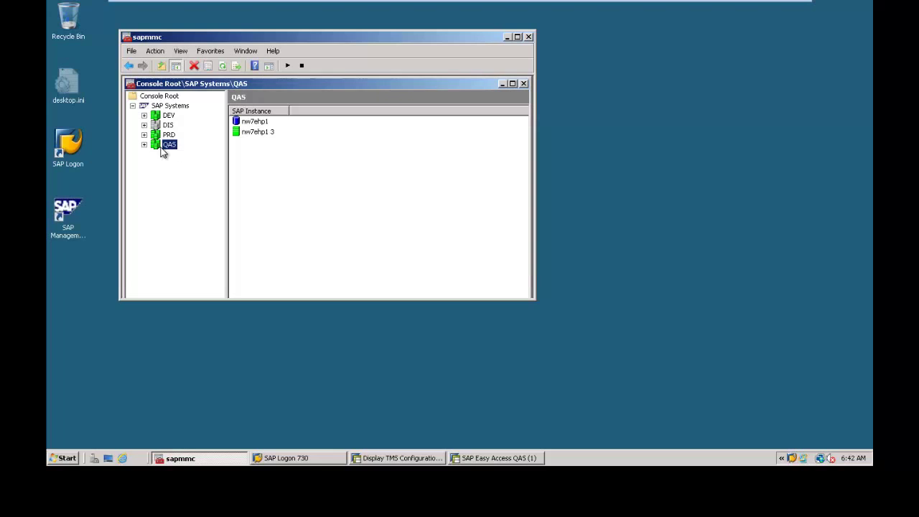
left_click(157, 138)
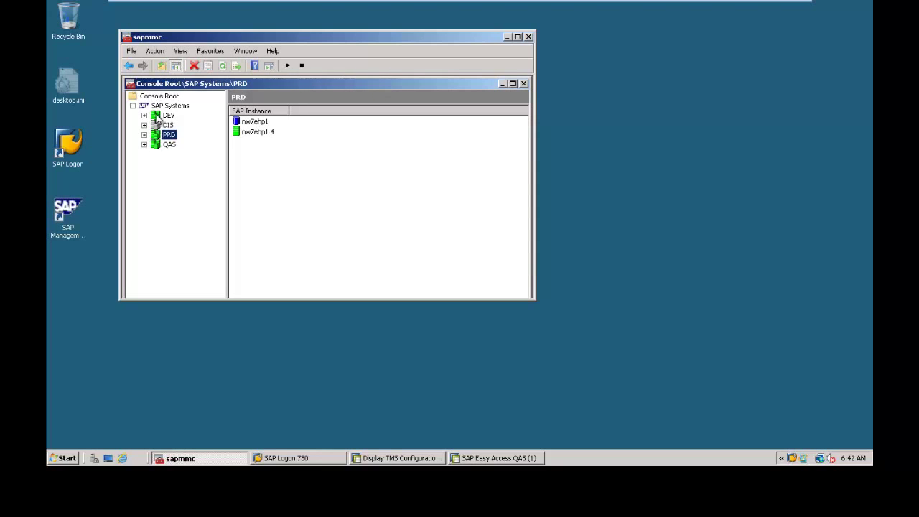
left_click(158, 117)
left_click(158, 138)
left_click(160, 149)
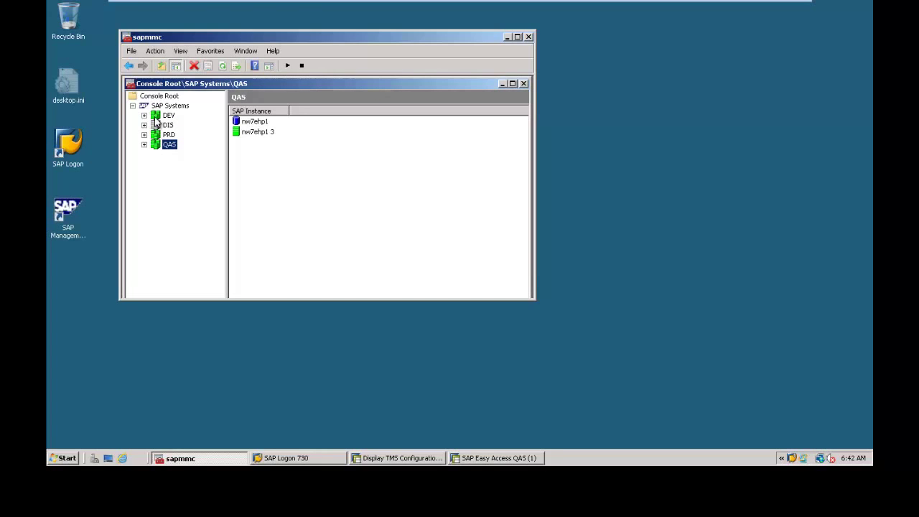
left_click(155, 116)
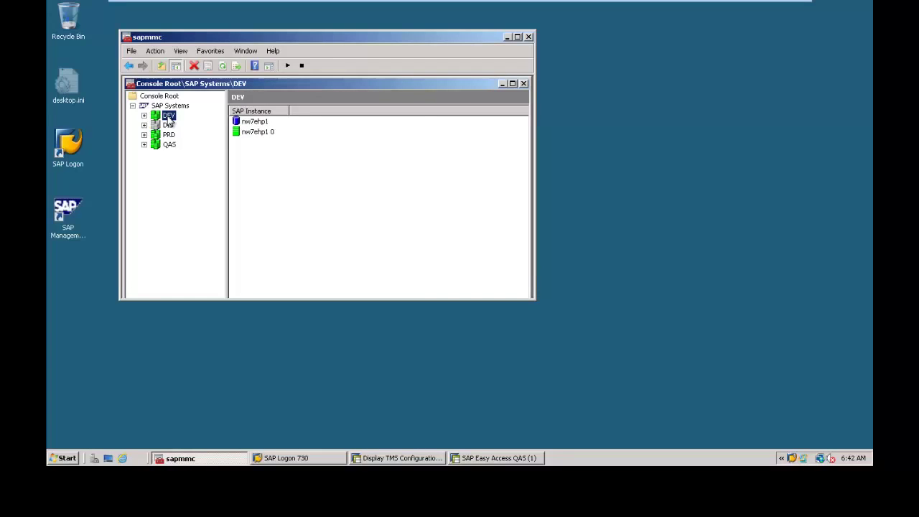
Return from the TMS configuration screen to the SAP Easy Access start screen with /n.
left_click(420, 460)
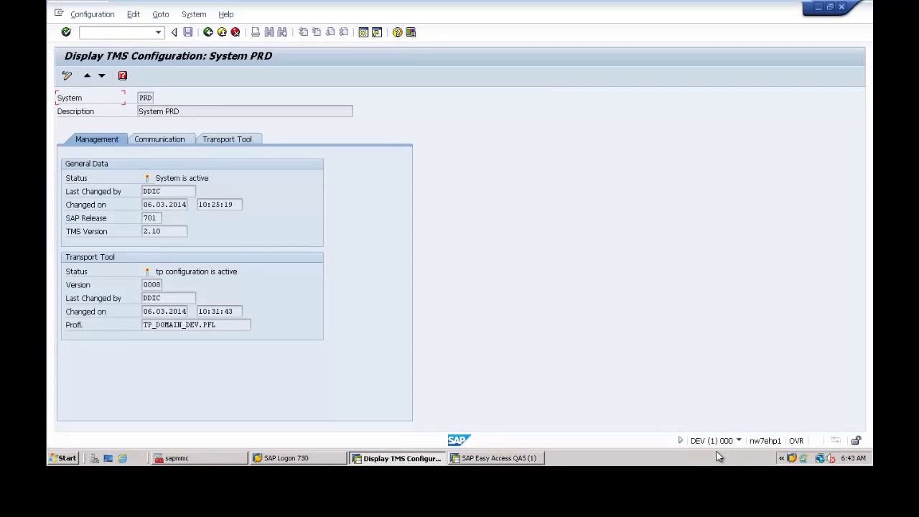
left_click(122, 35)
type("/n")
key("Return")
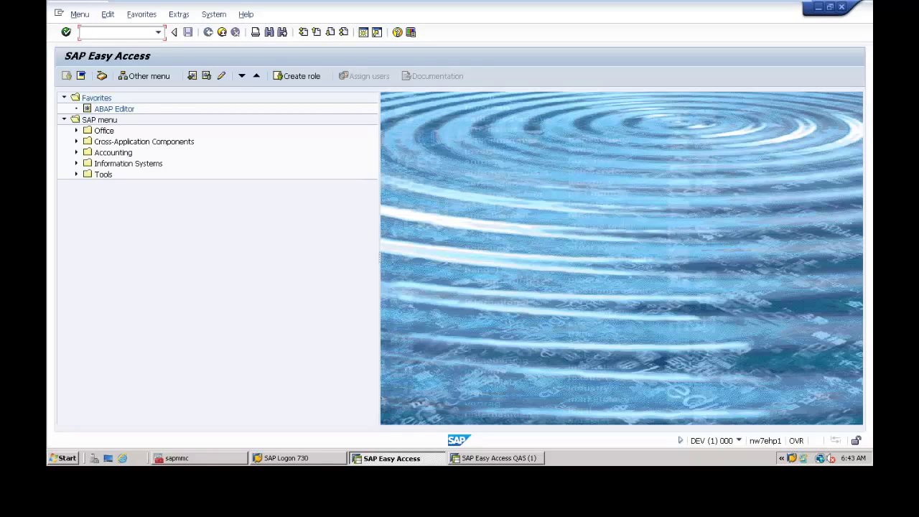
Run STMS and show the System Overview listing DEV, PRD, QAS and RAJ.
type("stms")
key("Return")
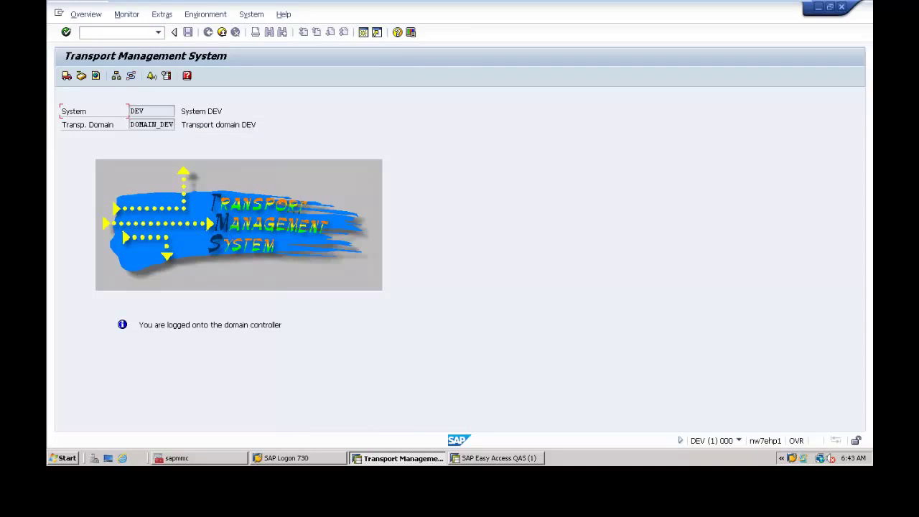
left_click(92, 20)
left_click(91, 56)
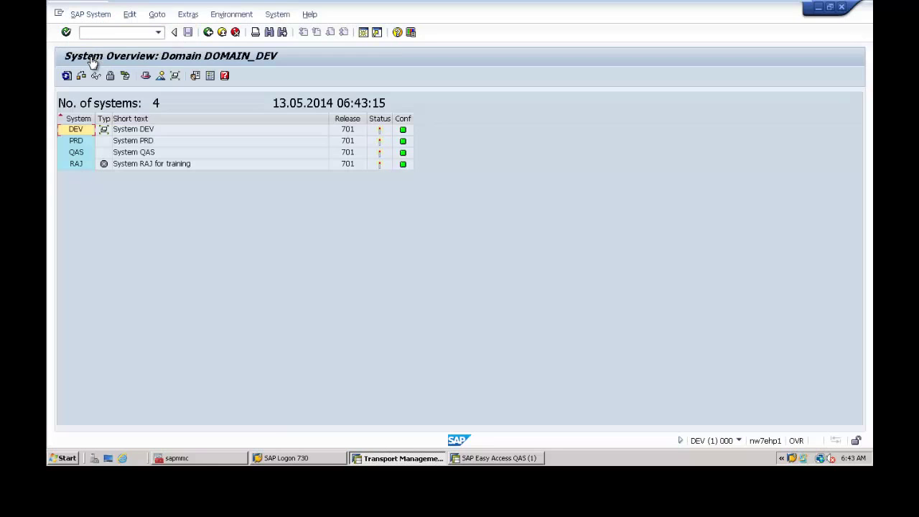
left_click(231, 15)
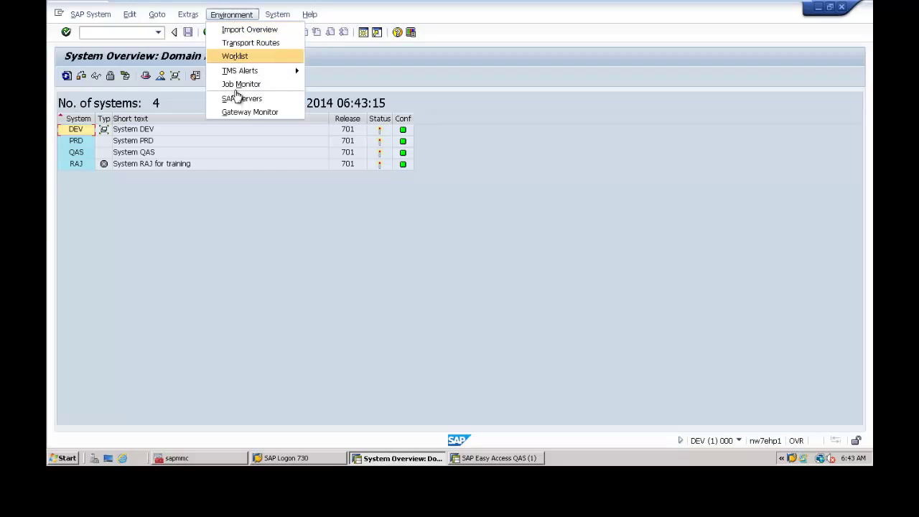
Open transport routes version 0003 and select DEV, QAS, PRD and RAJ in the diagram.
left_click(248, 43)
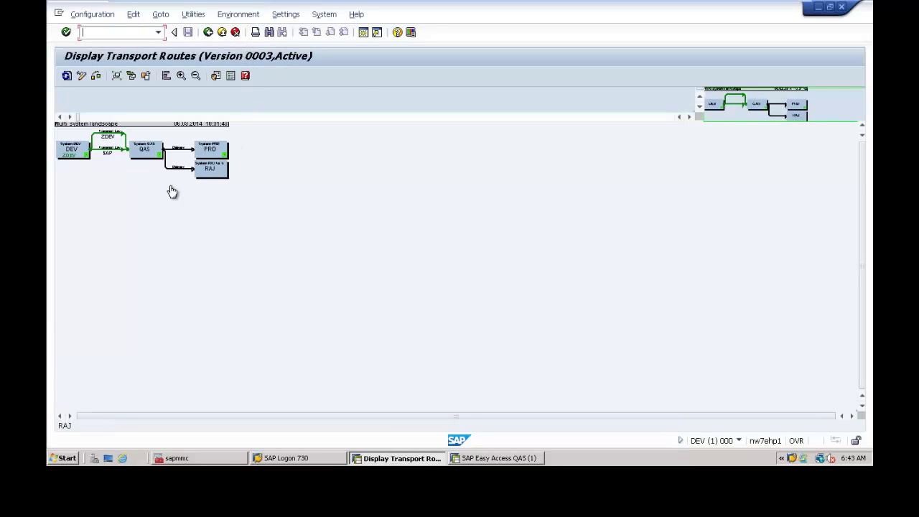
left_click(77, 156)
left_click(144, 152)
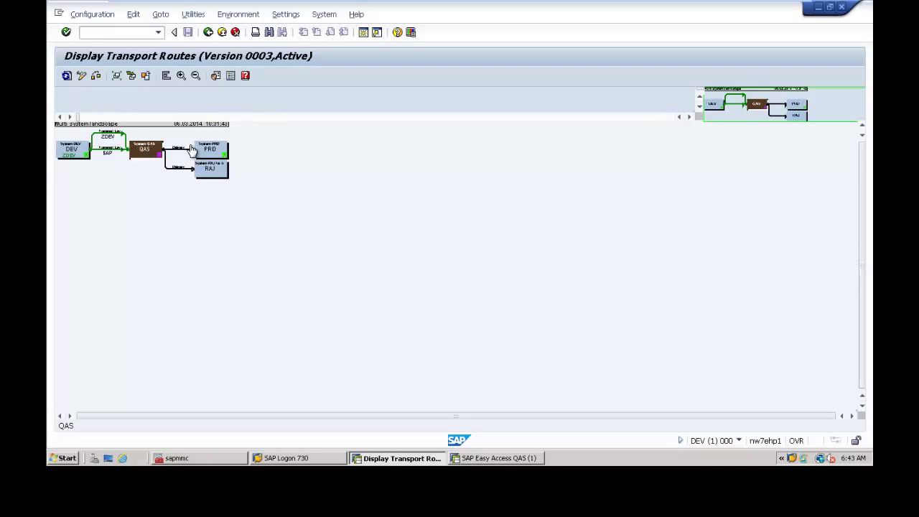
left_click(209, 149)
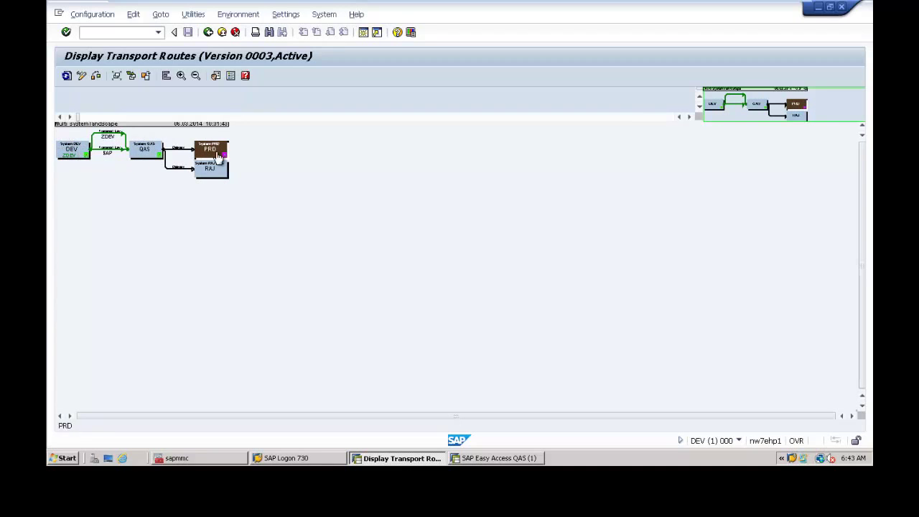
left_click(70, 158)
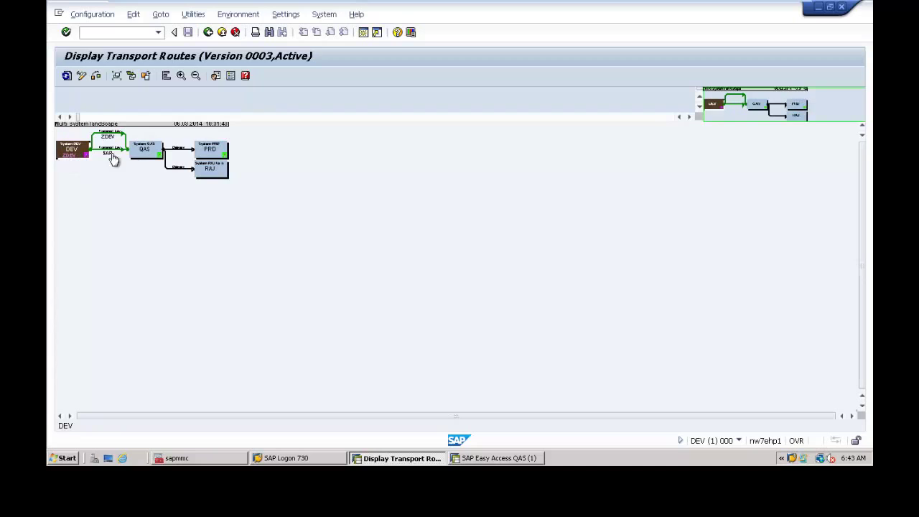
left_click(140, 152)
left_click(213, 155)
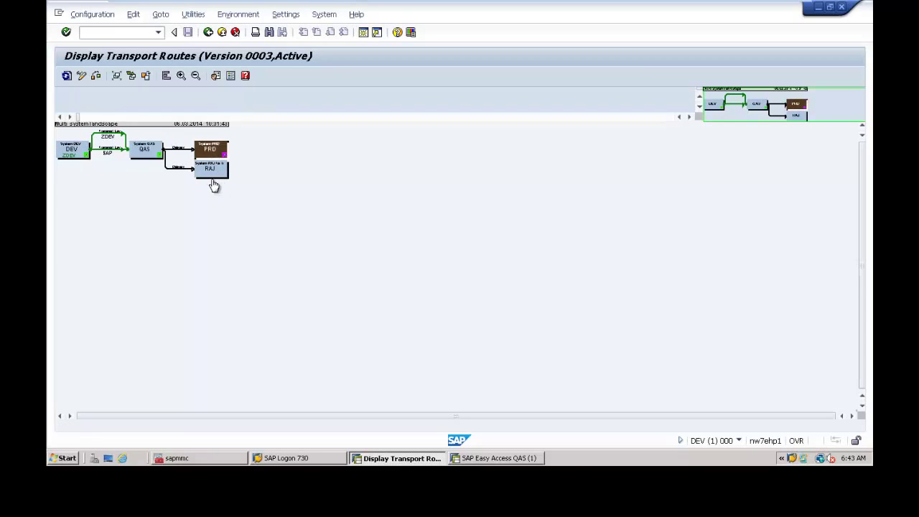
left_click(204, 174)
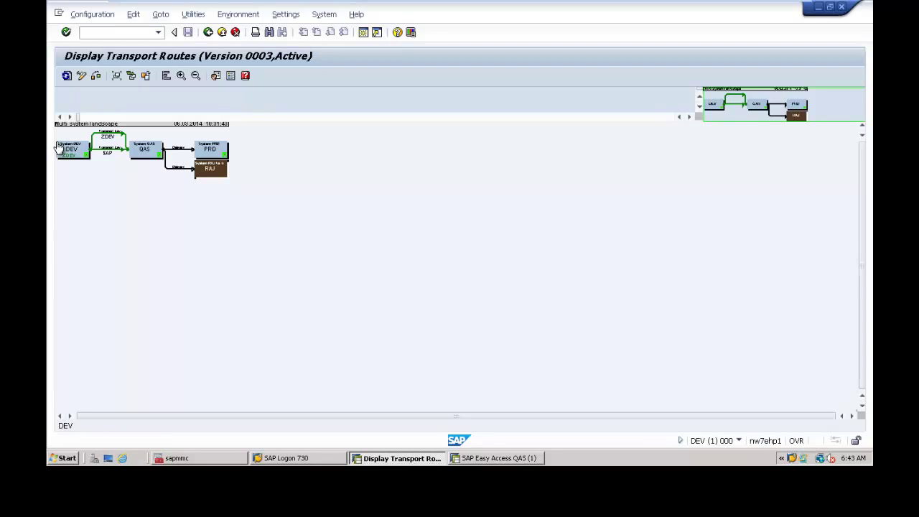
Minimize the transport routes window, management console, VMware session and landscape slide.
left_click(409, 461)
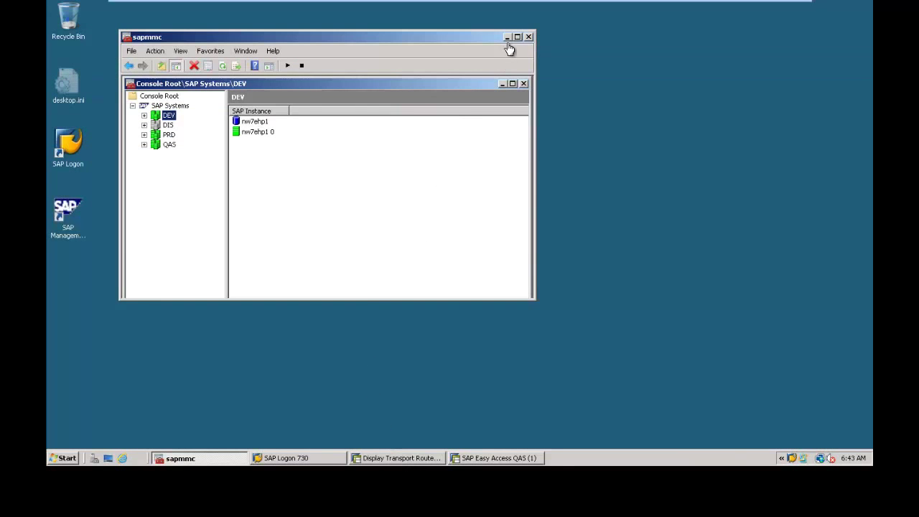
left_click(507, 37)
mouse_move(662, 6)
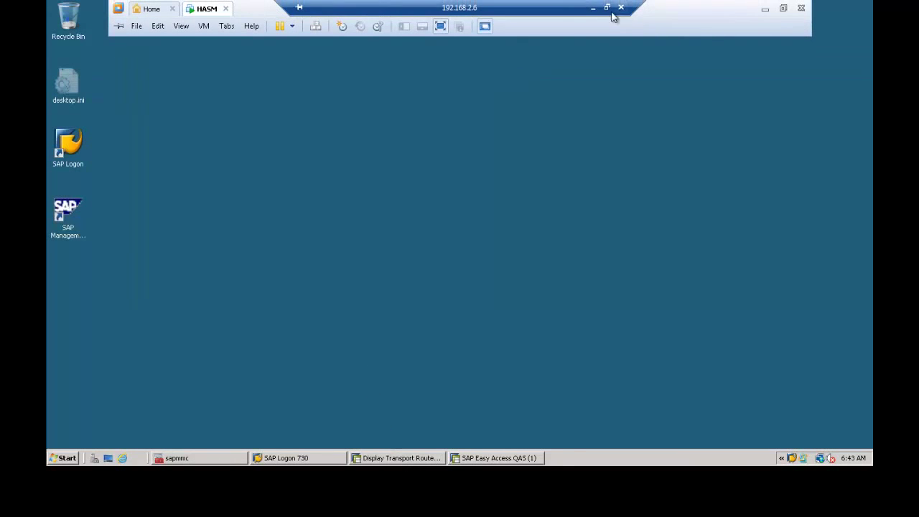
left_click(593, 8)
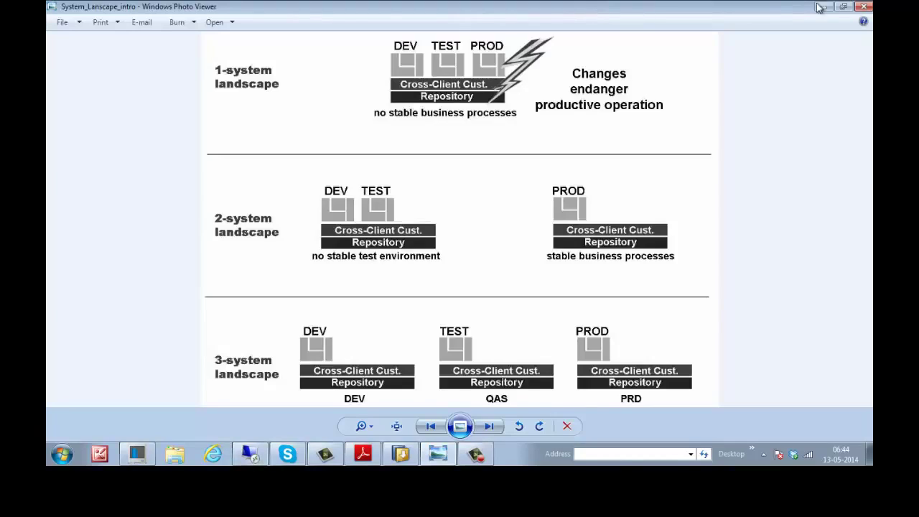
left_click(821, 7)
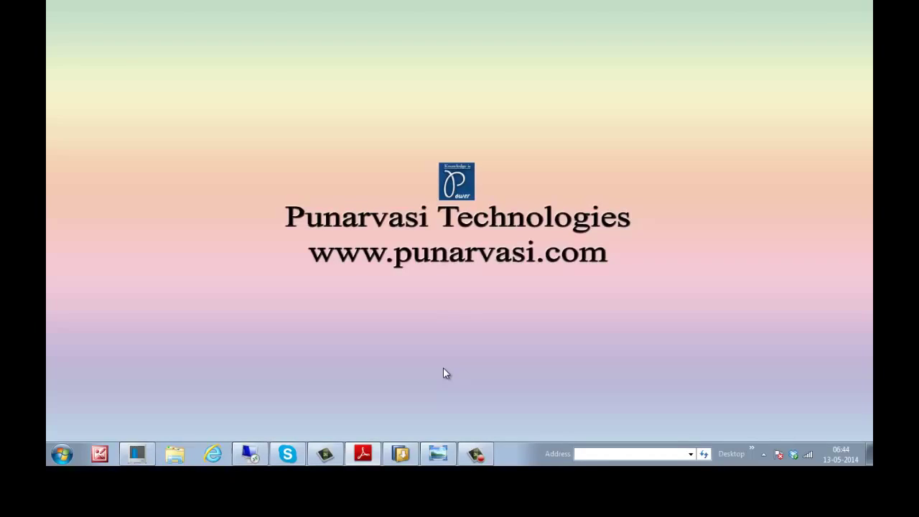
mouse_move(492, 452)
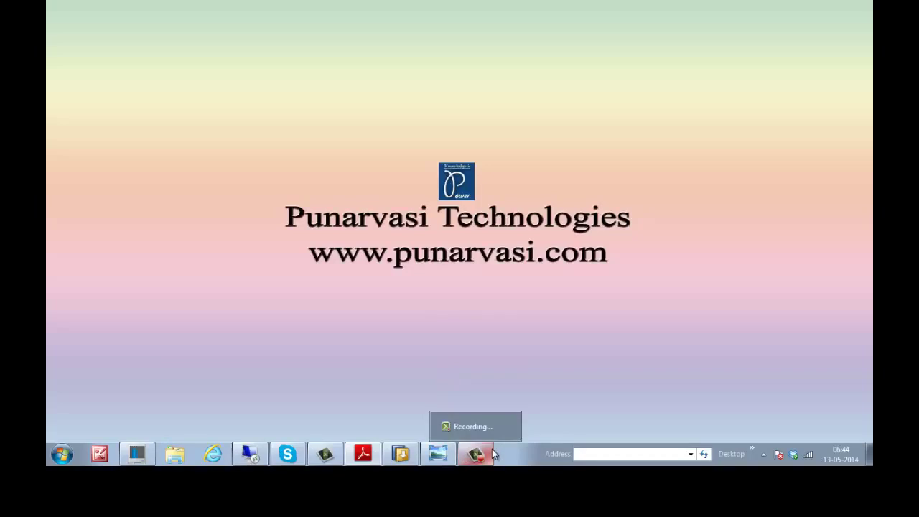